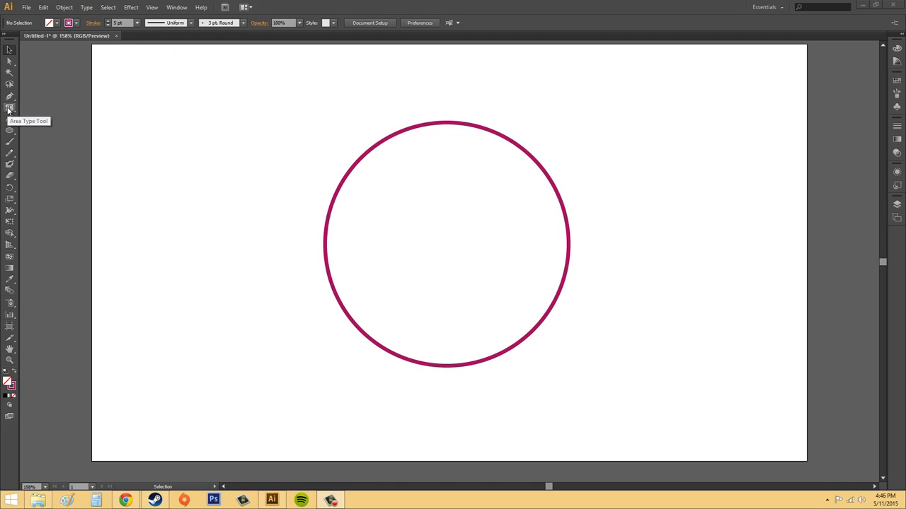
Step: Convert the circle's path into an area type object and enter "text" inside it
drag(9, 109, 59, 118)
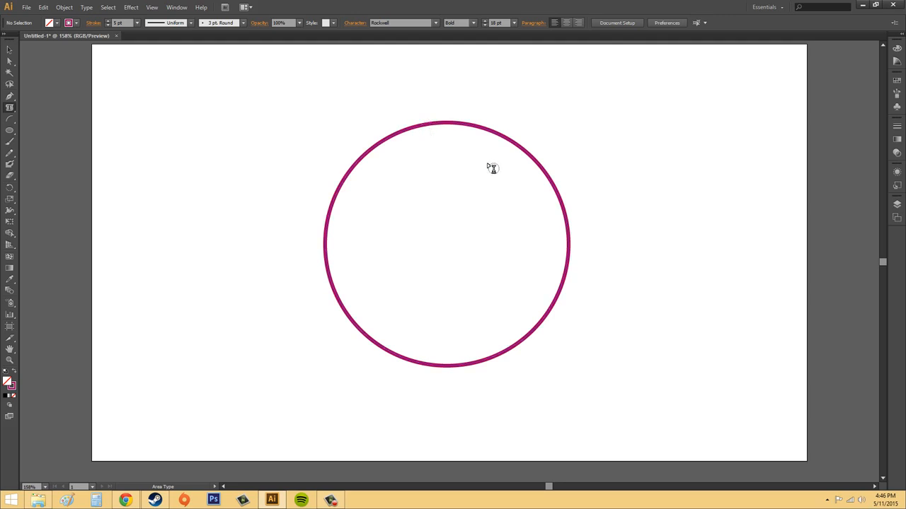
click(434, 220)
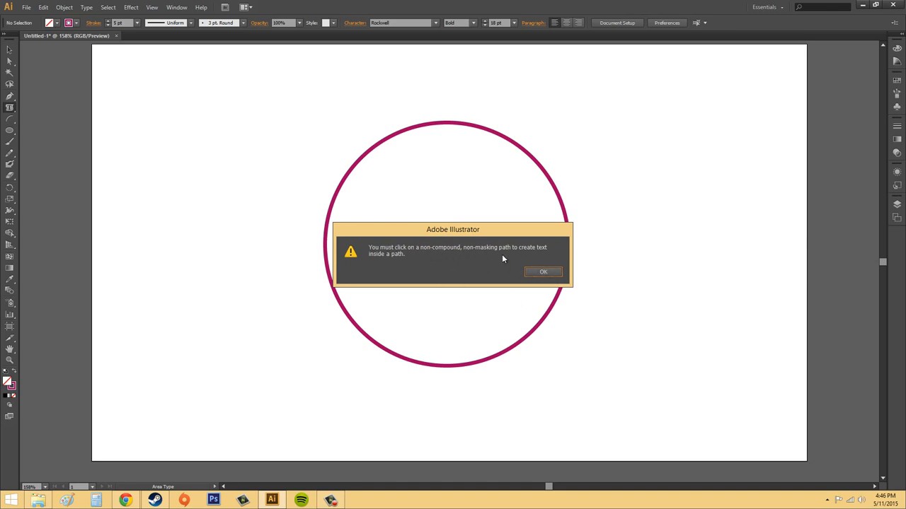
click(544, 272)
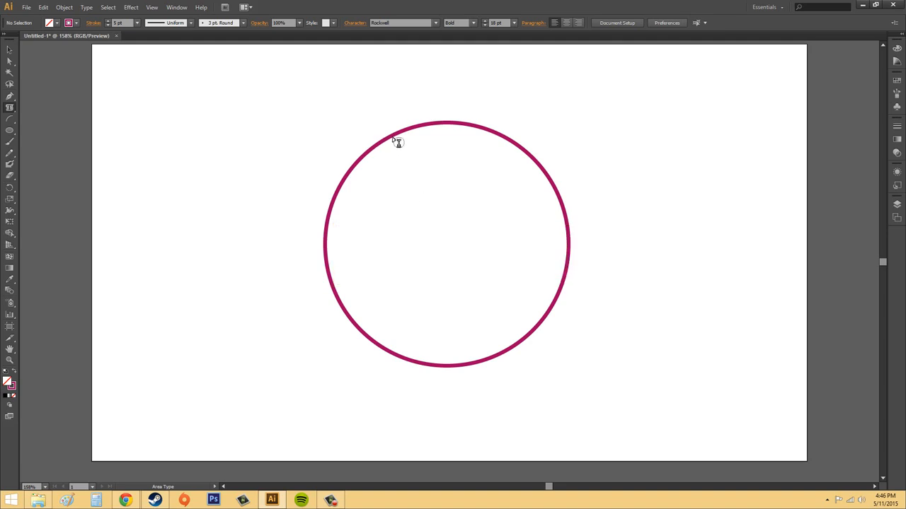
click(399, 131)
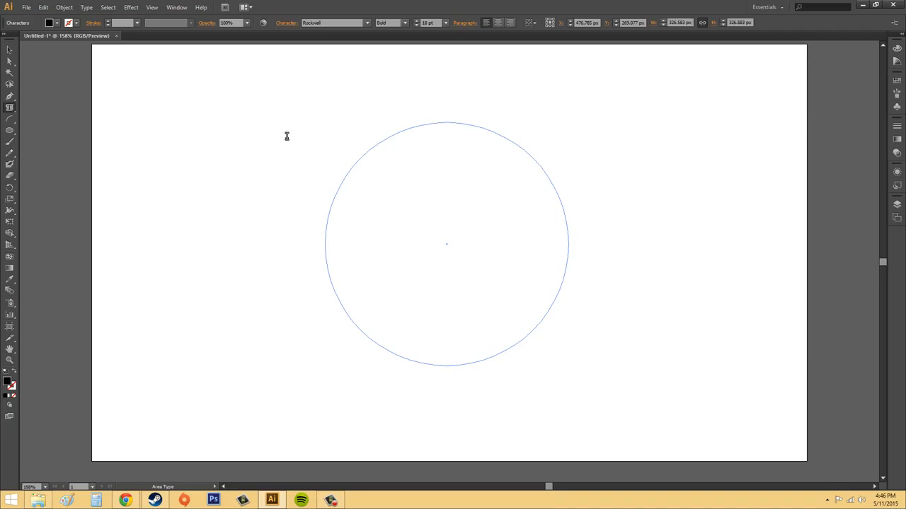
text(et)
Step: Apply a red stroke to the type and raise its weight to 3 pt
click(76, 23)
click(72, 38)
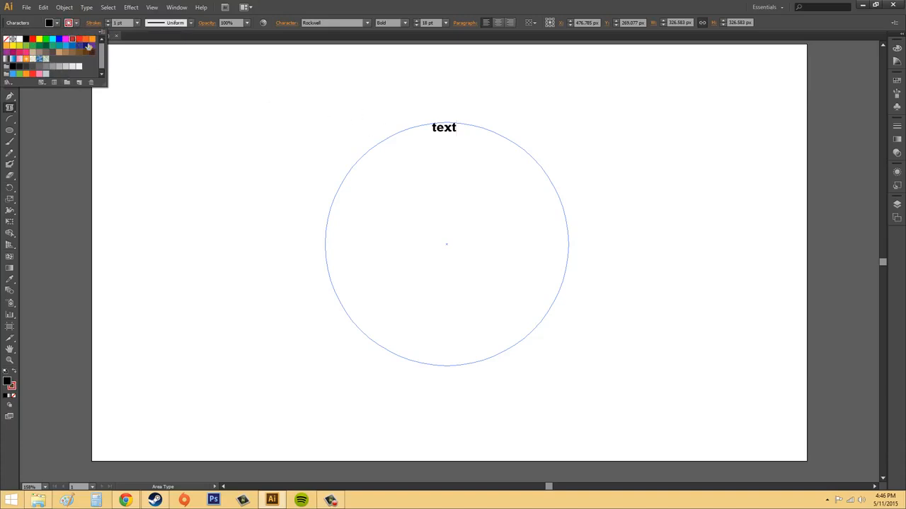
click(109, 21)
click(108, 22)
click(108, 21)
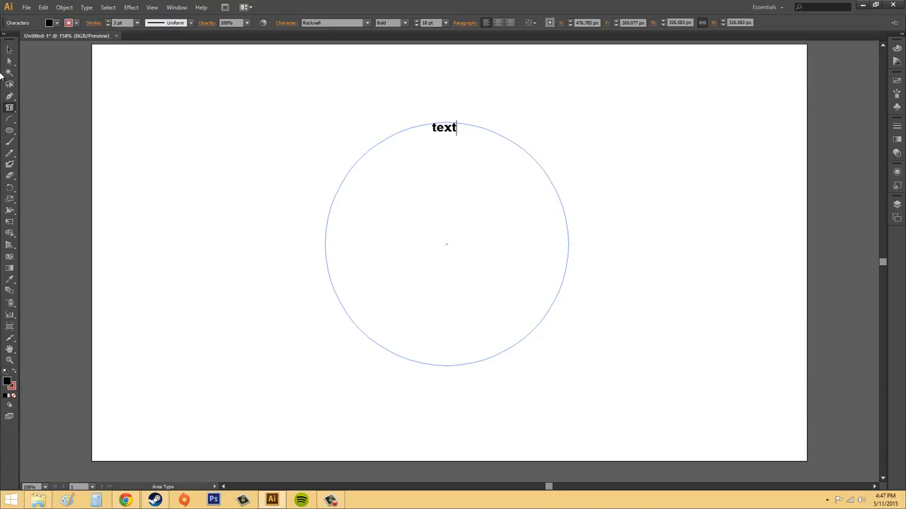
Step: Undo the stroke, text and area type conversion back to the original outlined circle
click(9, 50)
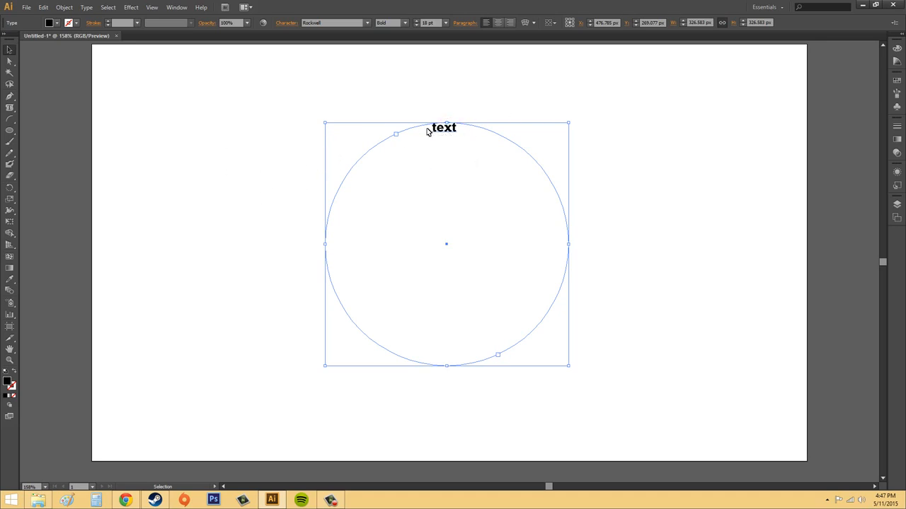
click(542, 177)
click(547, 173)
key(ctrl+z)
key(ctrl+z)
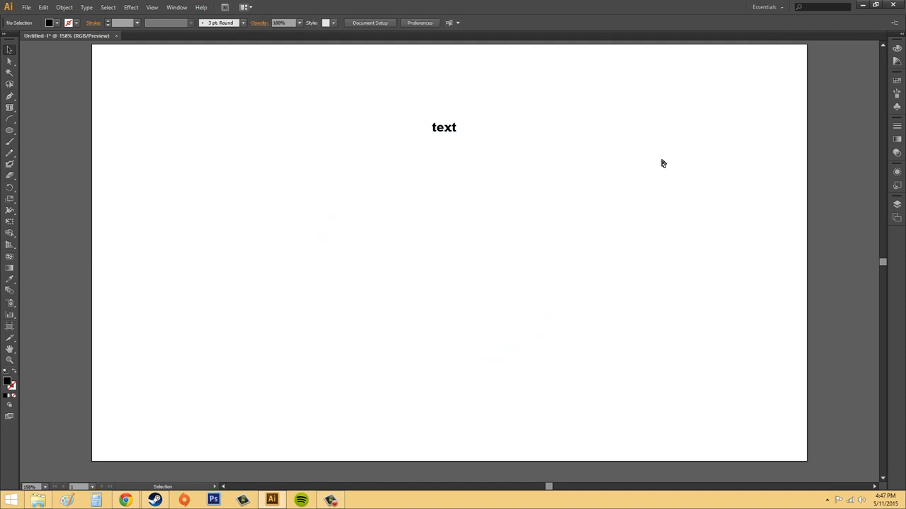
key(ctrl+z)
key(ctrl+z)
key(ctrl+z)
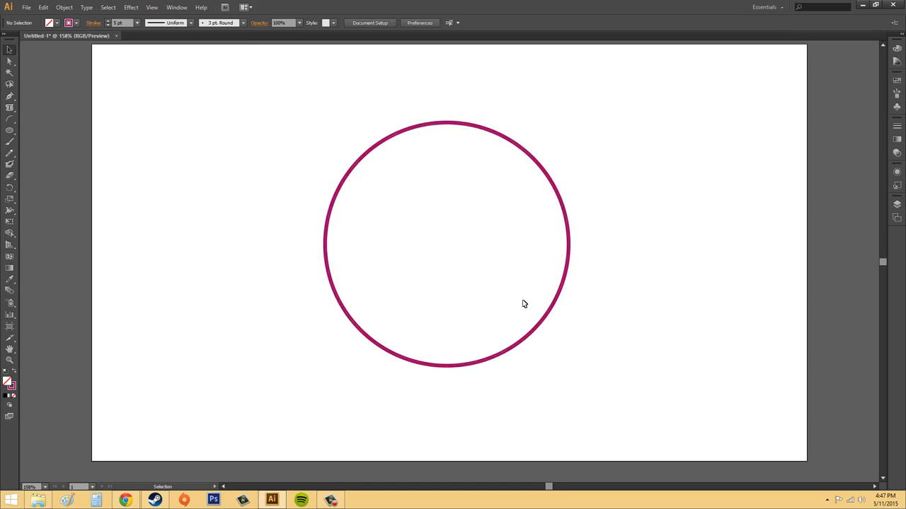
Step: Copy the circle and paste the duplicate in place exactly over the original
click(545, 174)
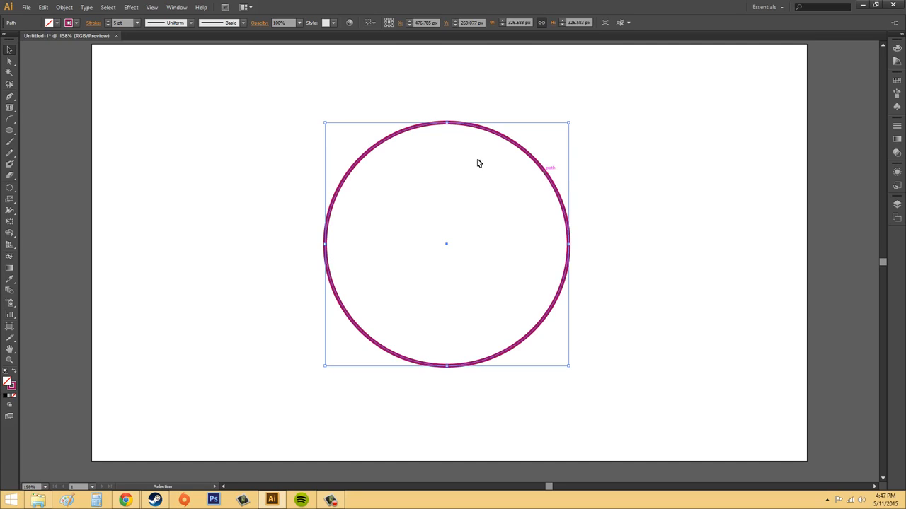
click(44, 7)
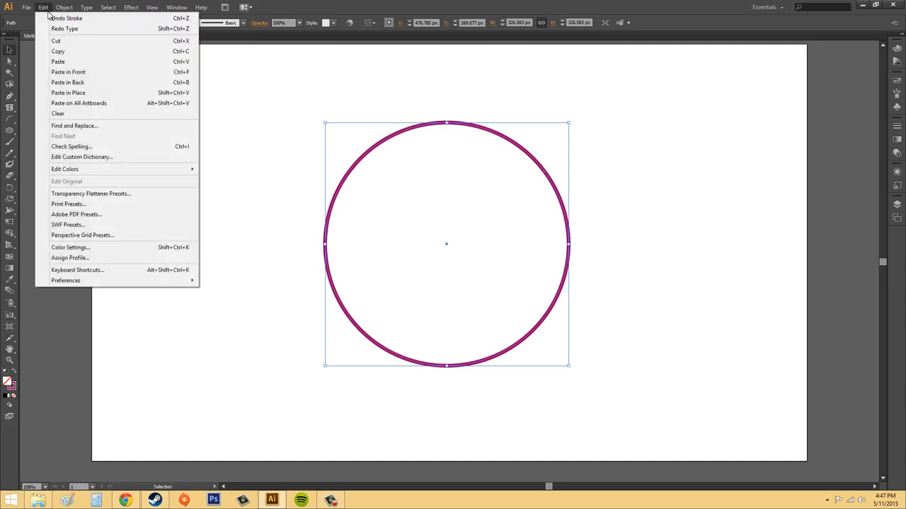
click(58, 51)
click(43, 7)
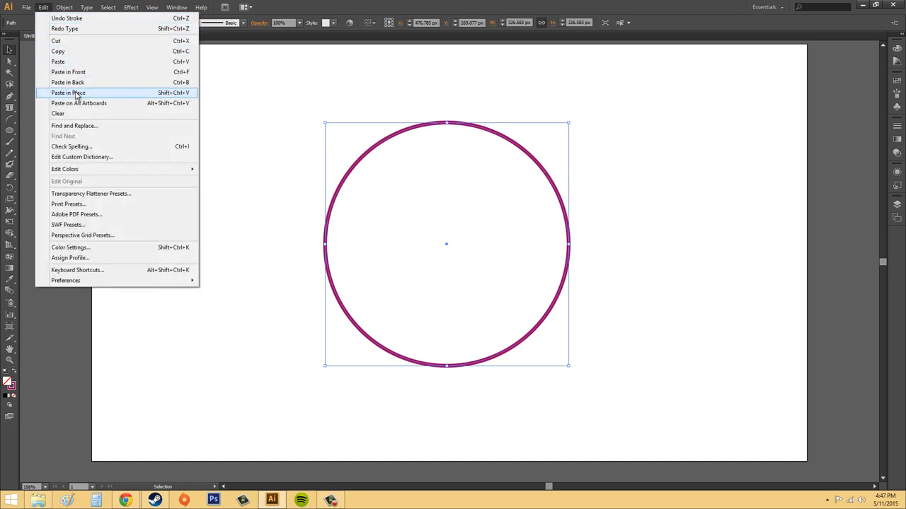
click(77, 95)
click(628, 147)
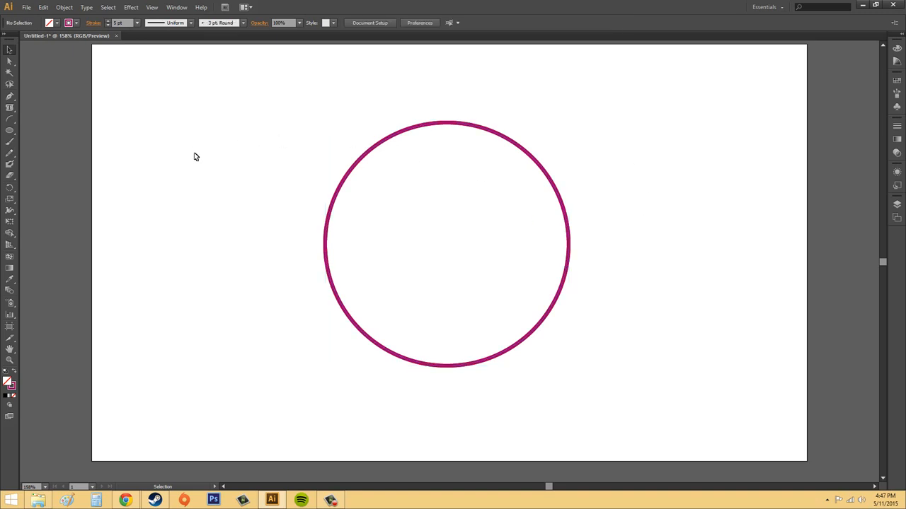
drag(462, 133, 643, 153)
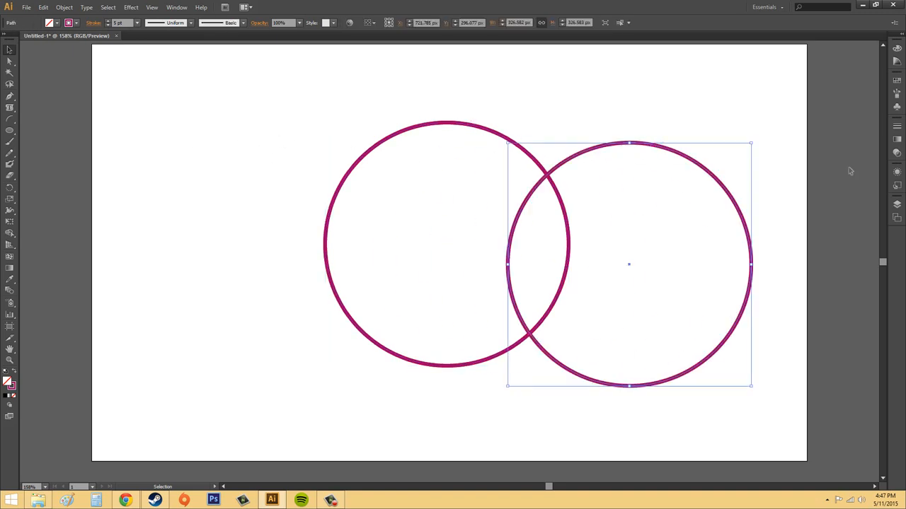
key(ctrl+z)
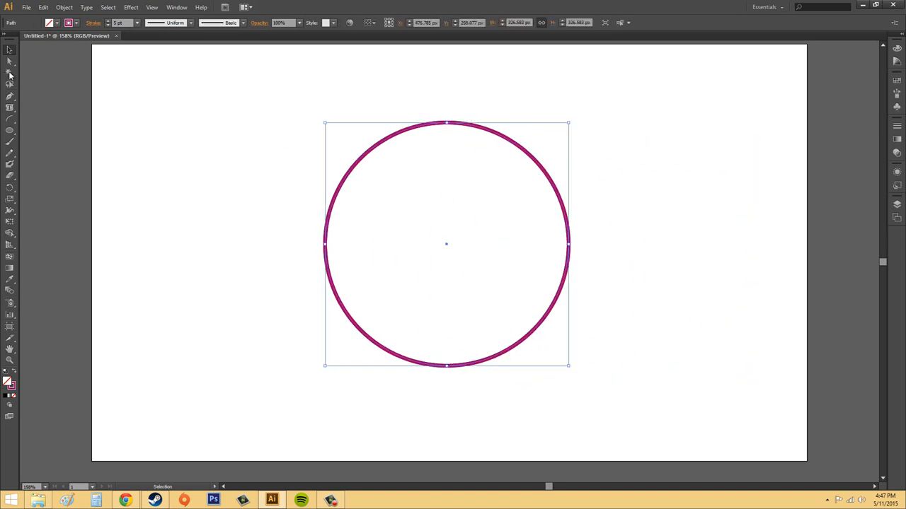
Step: Turn the duplicate circle into area type and enter "Spaghetti", starting one line down from the top of the circle
click(10, 108)
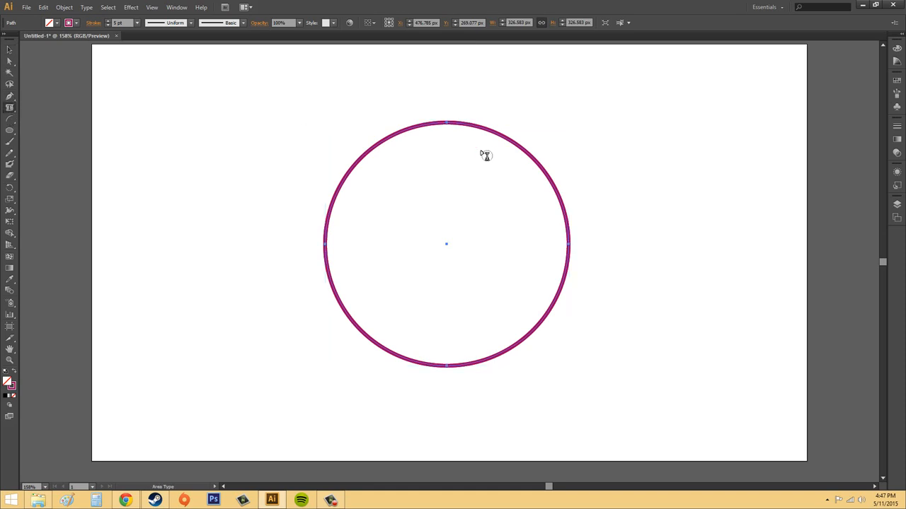
click(430, 128)
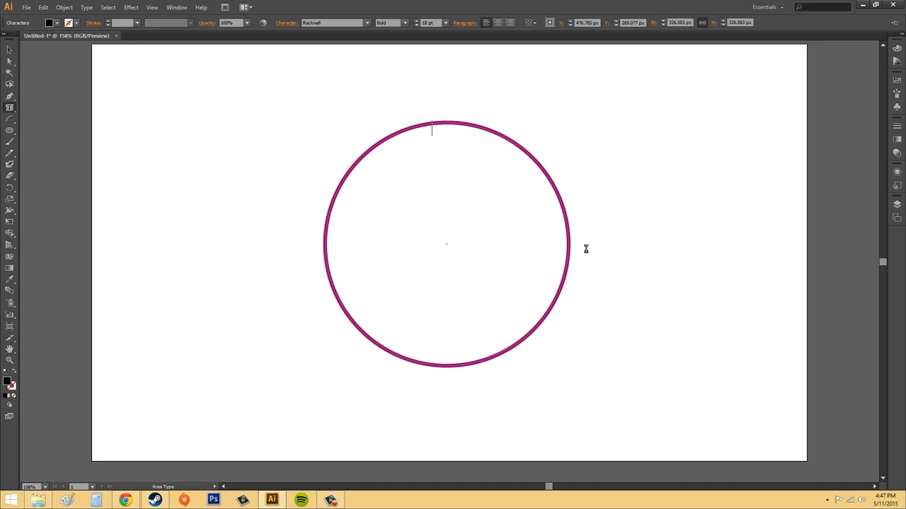
text(Spa- g)
text(hetti)
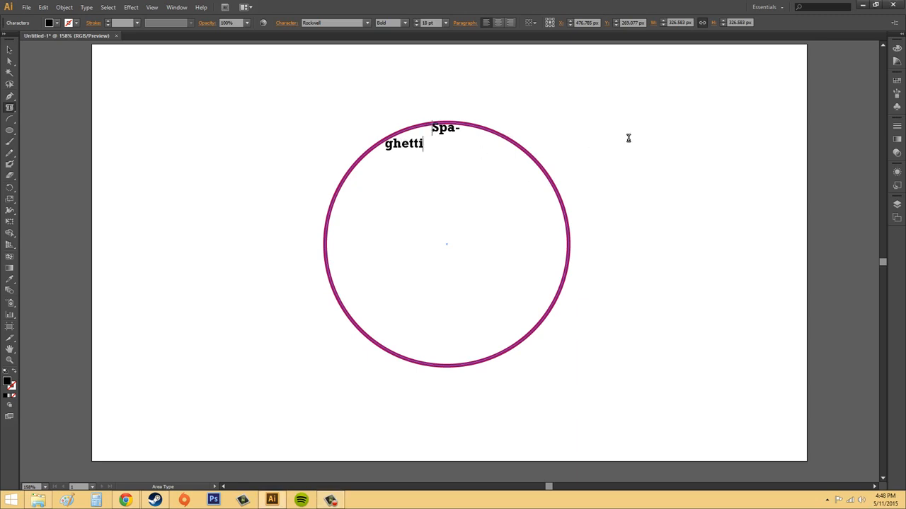
key(Return)
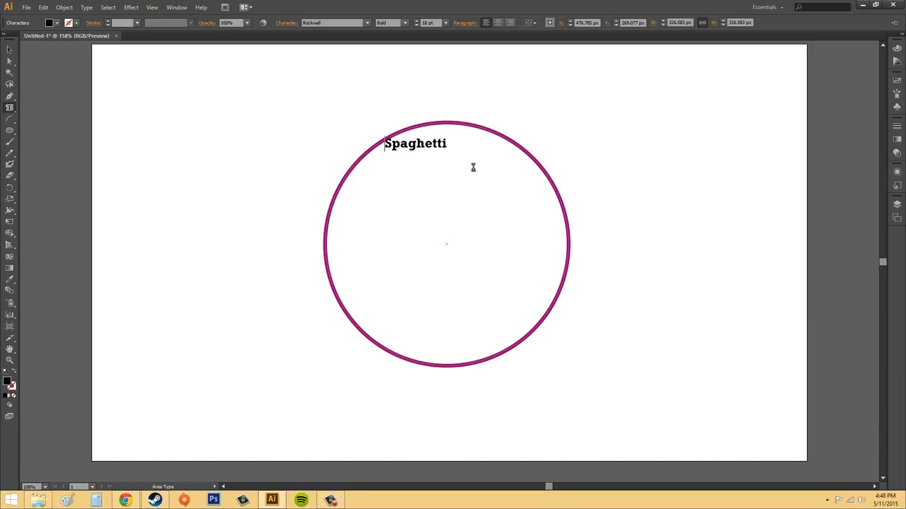
Step: Add a centre-aligned line reading "Middle" below "Spaghetti"
click(463, 143)
click(498, 22)
text(Middle)
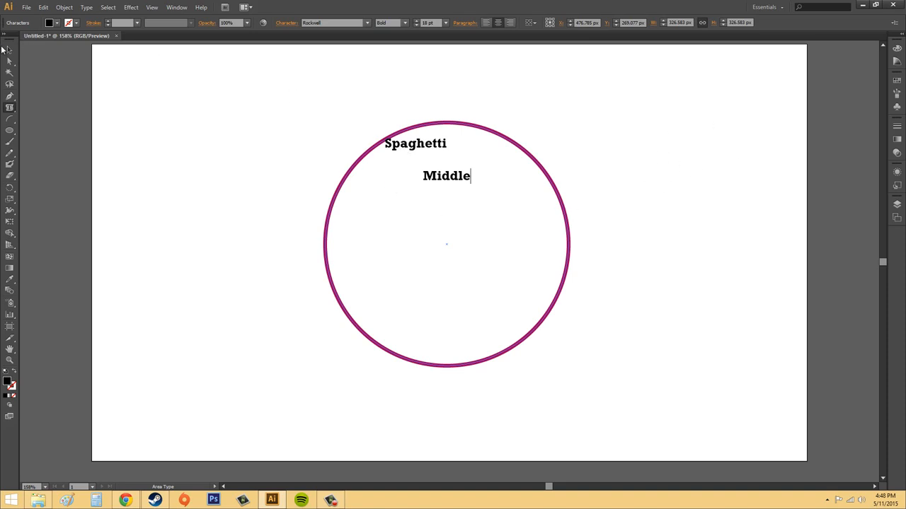
Step: Move the type circle away from the outlined circle, undo the move and deselect it
click(9, 50)
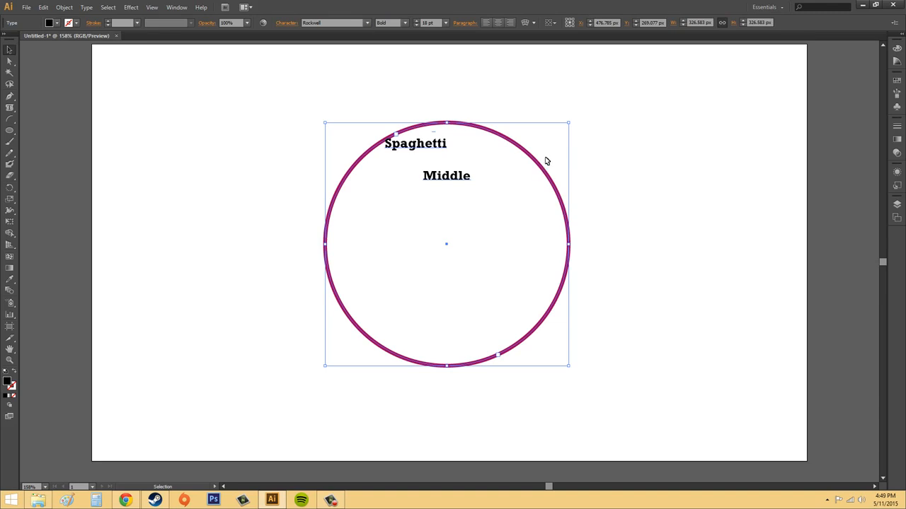
drag(542, 170, 773, 108)
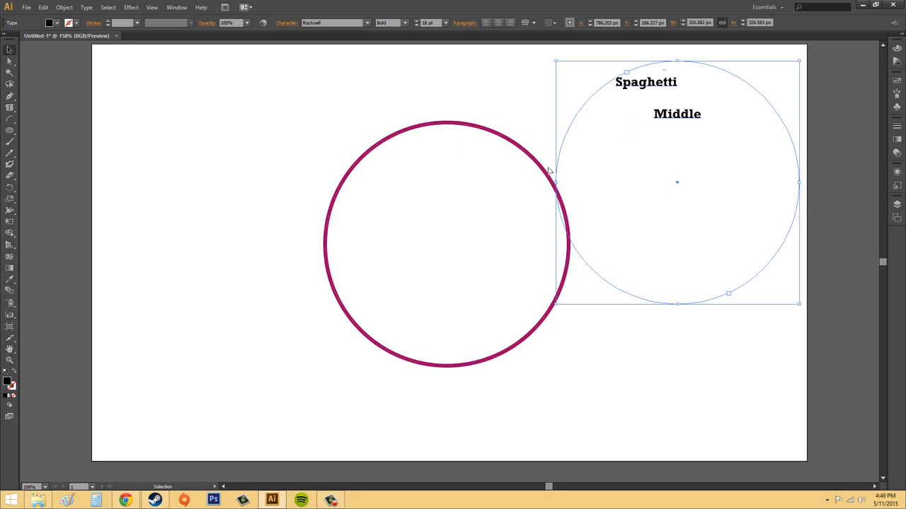
key(ctrl+z)
click(701, 138)
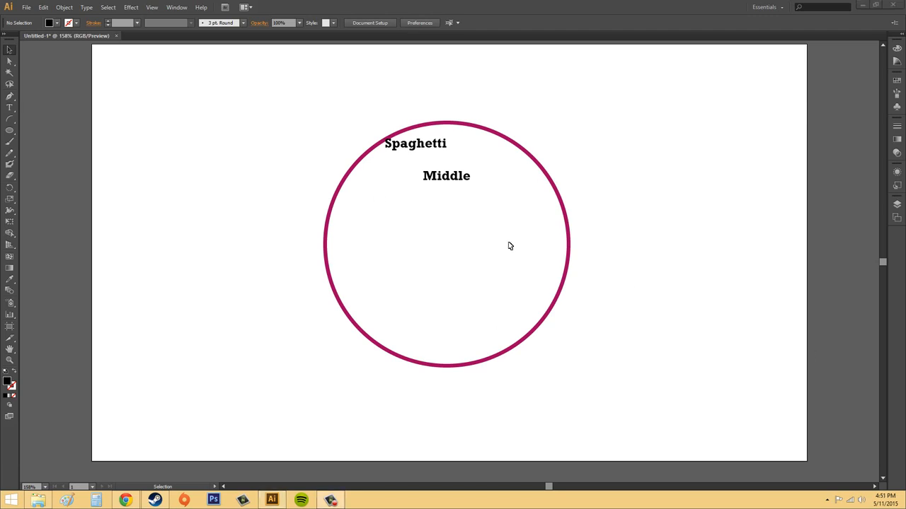
Step: Open Area Type Options for the type circle, move the dialog clear of the artwork and enable the preview
click(86, 8)
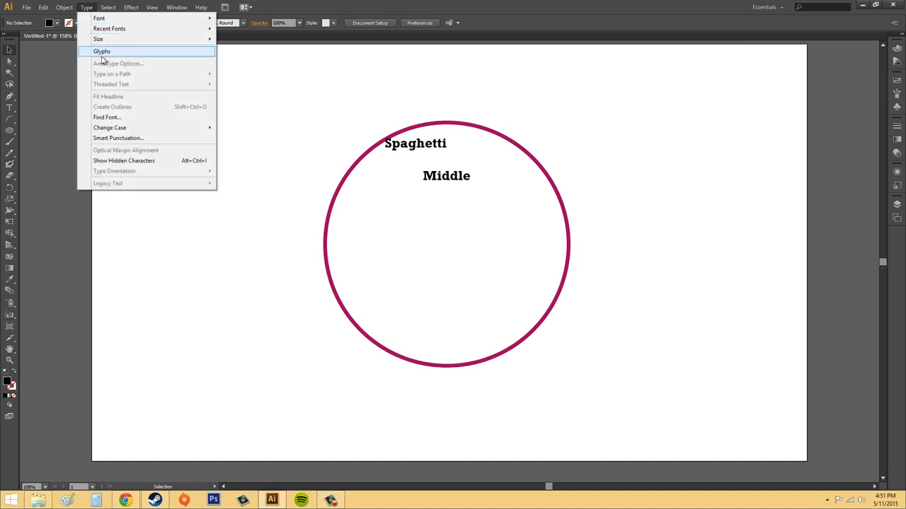
click(818, 178)
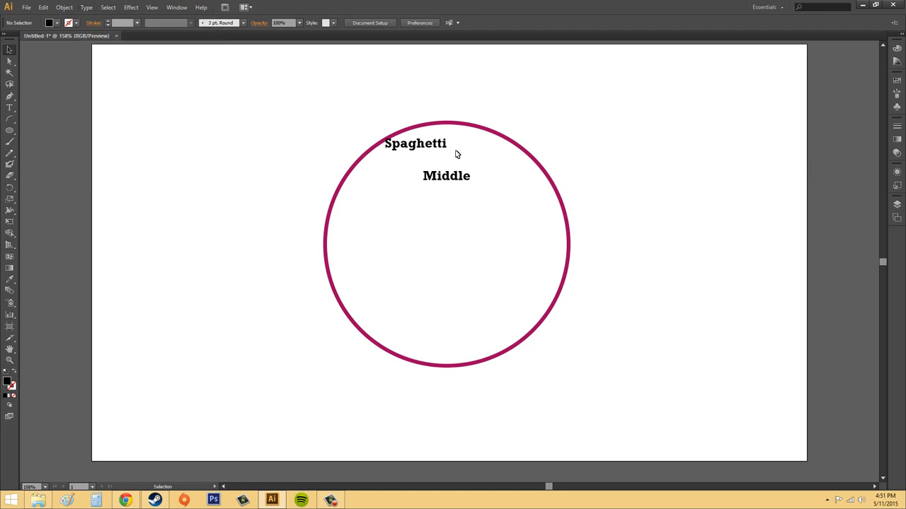
click(443, 125)
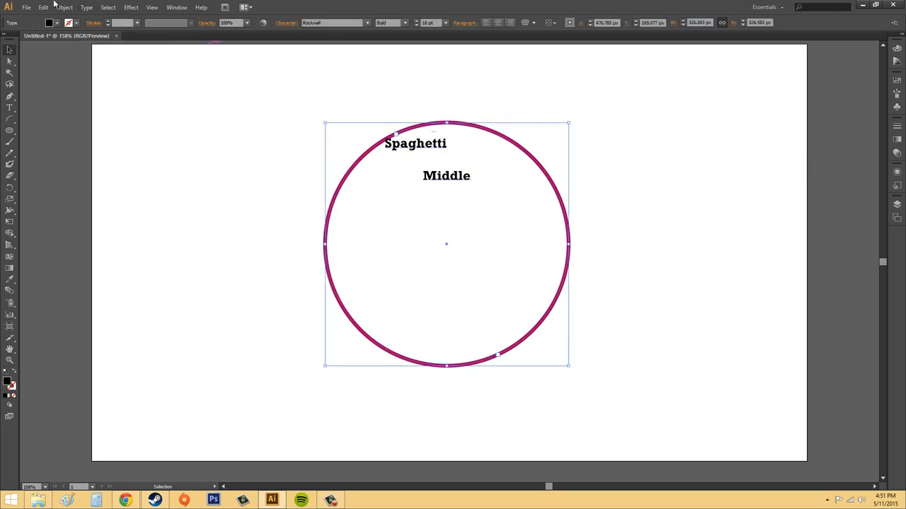
click(87, 7)
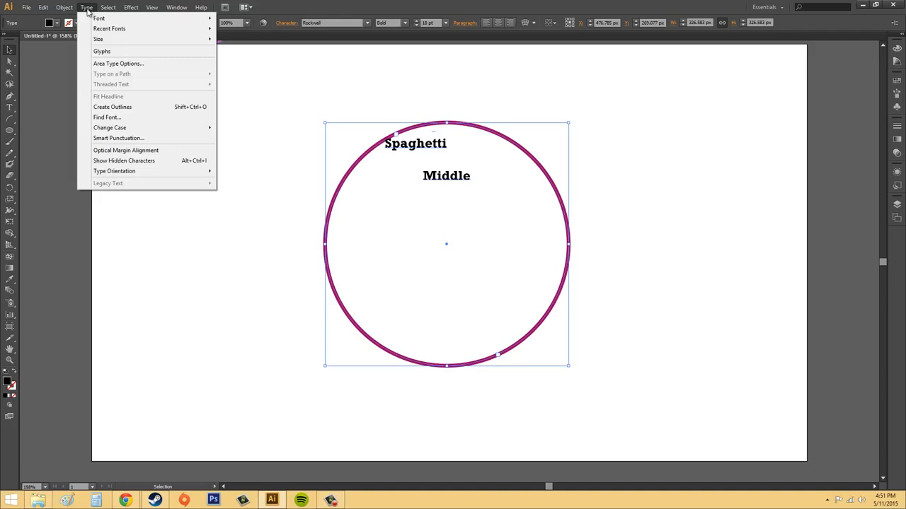
click(110, 64)
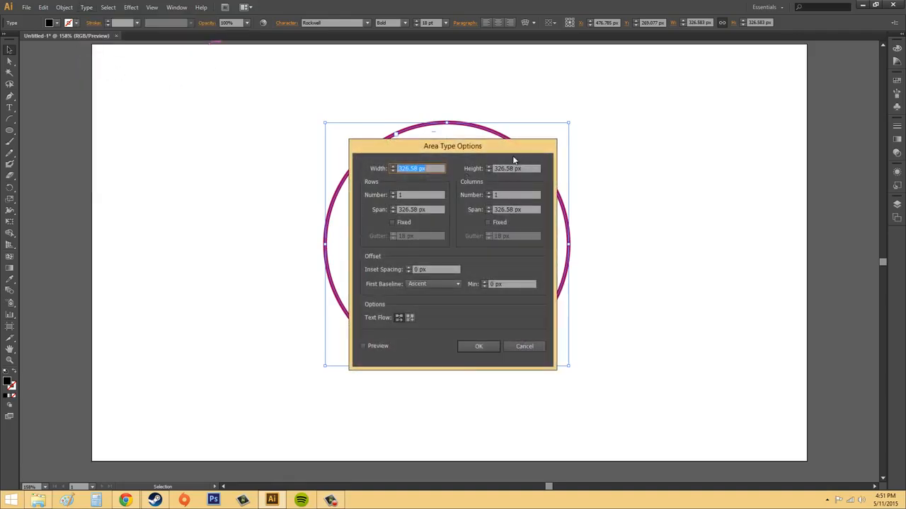
drag(510, 153, 754, 139)
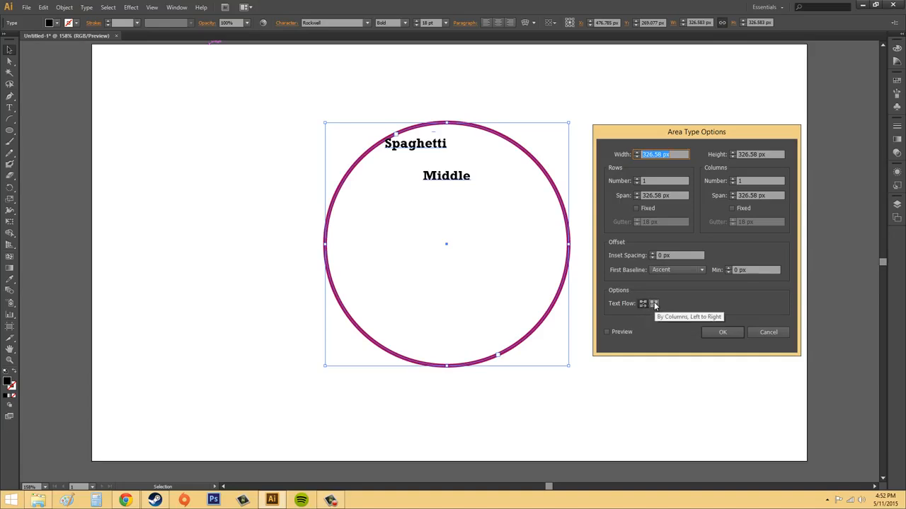
click(606, 332)
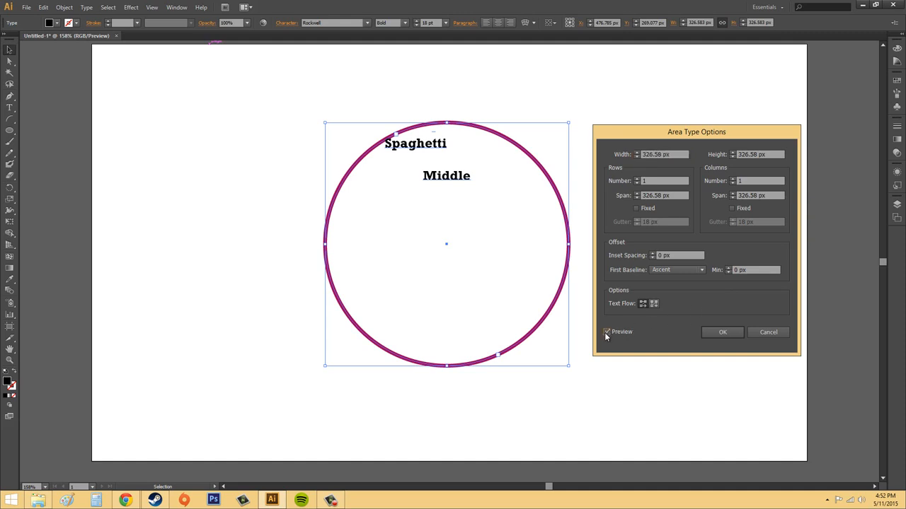
Step: Reduce the type area's width to 306 px
click(637, 156)
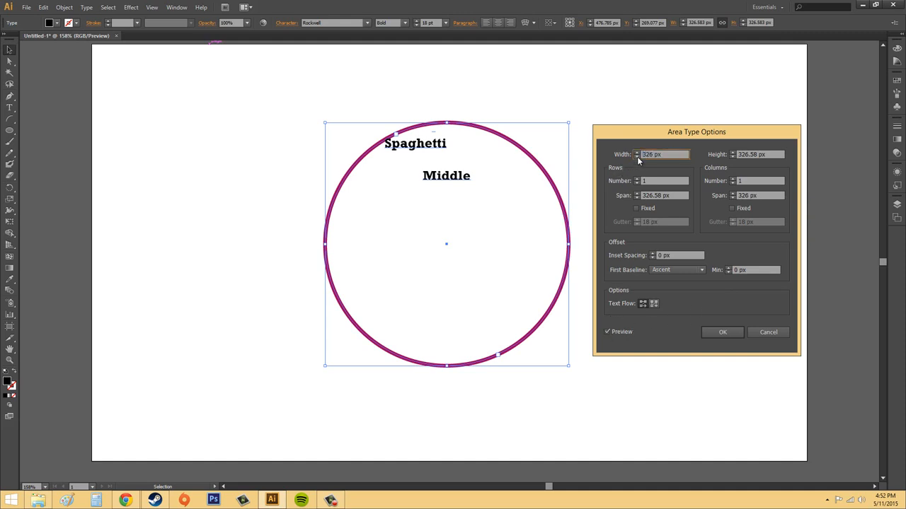
click(636, 156)
click(637, 156)
click(637, 157)
click(637, 157)
click(637, 156)
click(637, 156)
click(637, 156)
click(637, 156)
click(637, 157)
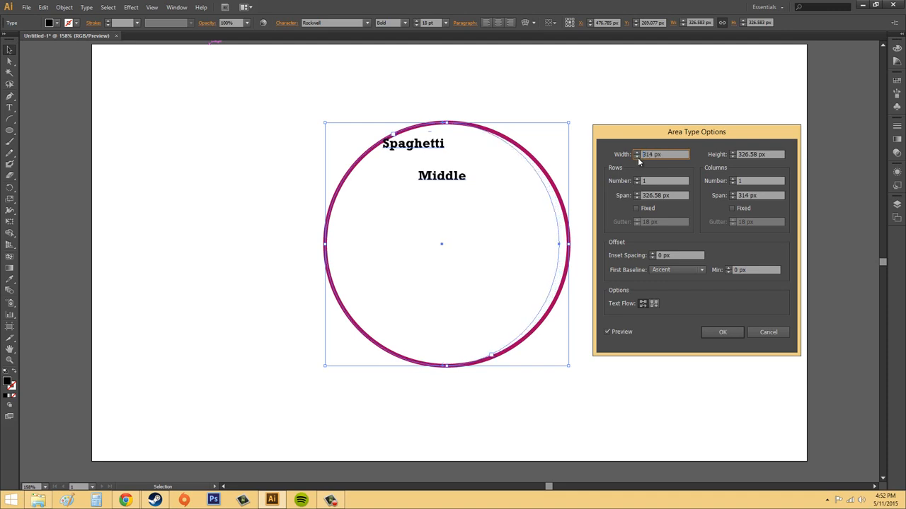
click(637, 157)
click(637, 157)
click(637, 157)
click(636, 158)
click(637, 157)
click(637, 157)
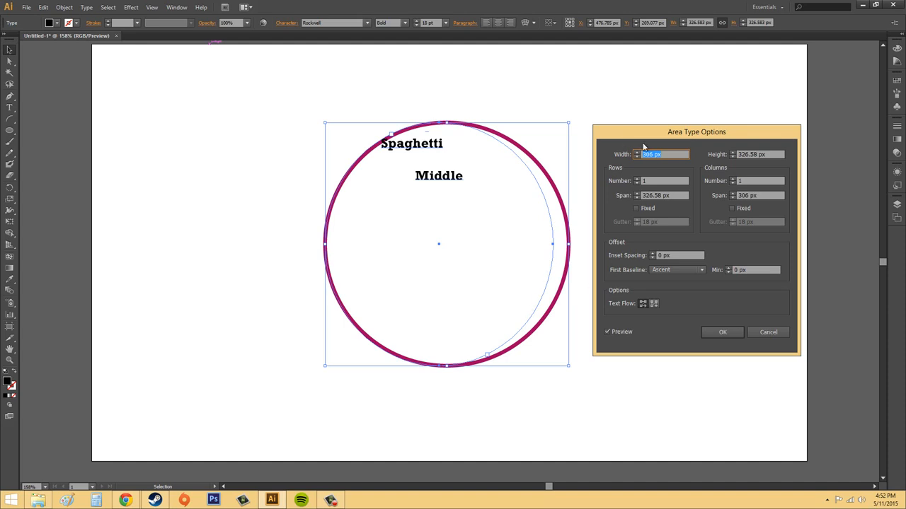
Step: Try splitting the type area into 4 columns, and return it to 1 column
click(733, 179)
click(733, 179)
click(733, 179)
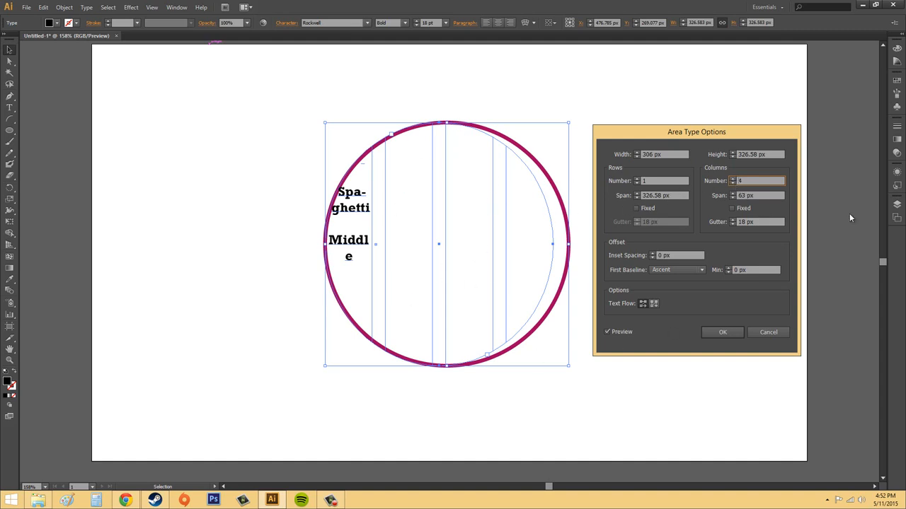
click(731, 183)
click(731, 183)
click(732, 183)
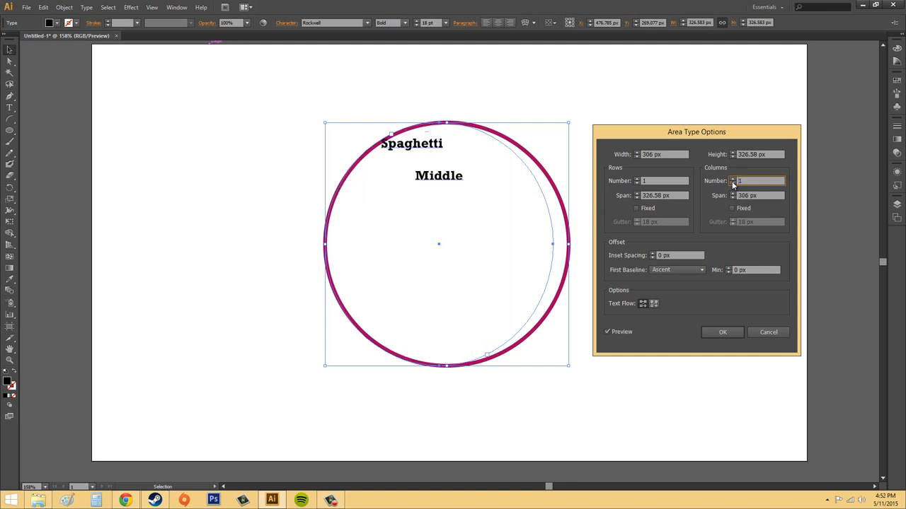
Step: Try splitting the type area into 4 rows, and return it to 1 row
click(637, 179)
click(637, 179)
click(637, 179)
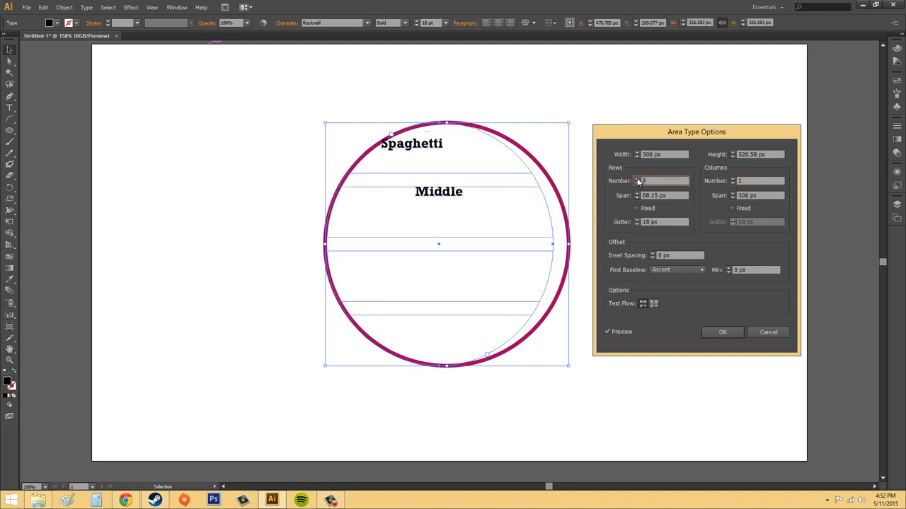
click(637, 183)
click(637, 183)
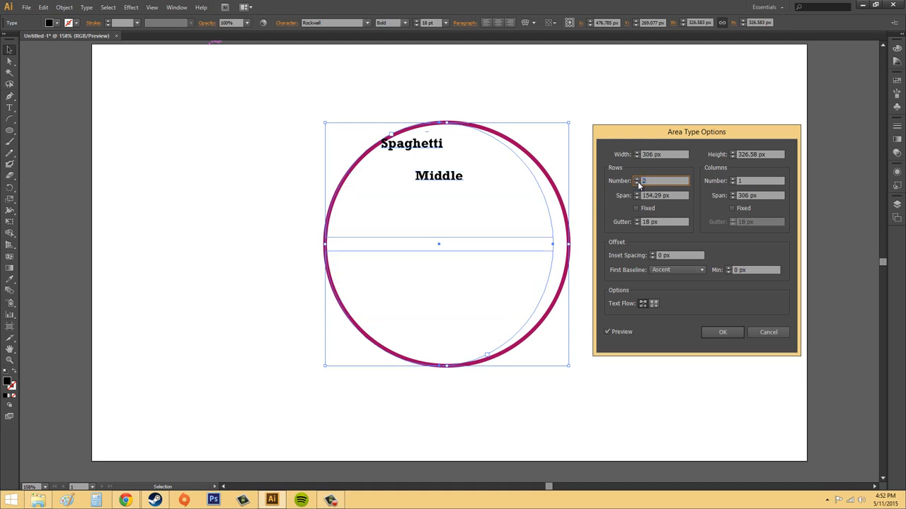
click(637, 183)
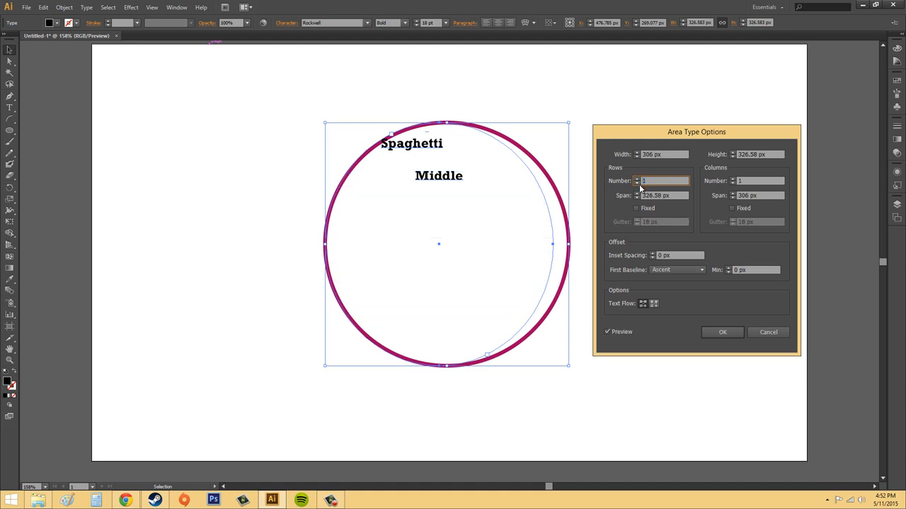
Step: Try an inset spacing of 24 px between the type area's edge and its text
click(651, 253)
click(651, 253)
click(652, 253)
click(652, 253)
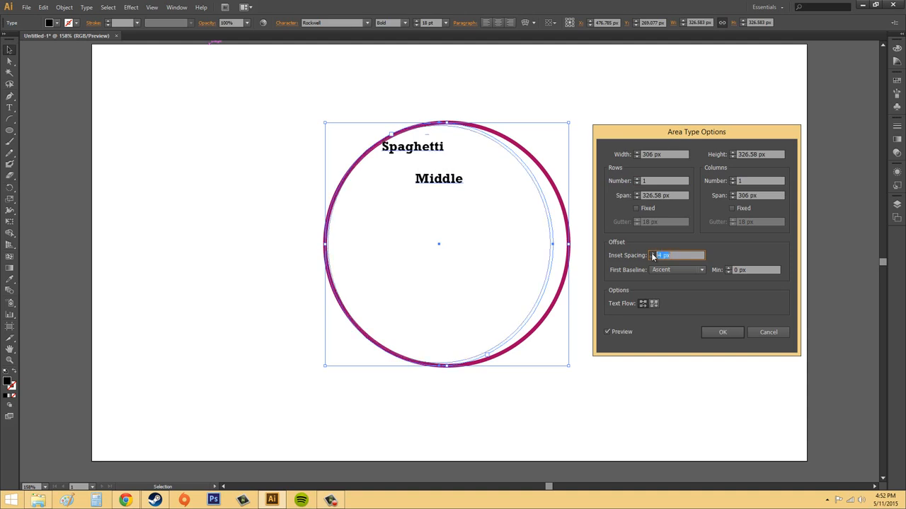
click(652, 253)
click(652, 253)
click(652, 254)
click(651, 253)
click(651, 254)
click(652, 253)
click(652, 253)
click(652, 253)
click(652, 254)
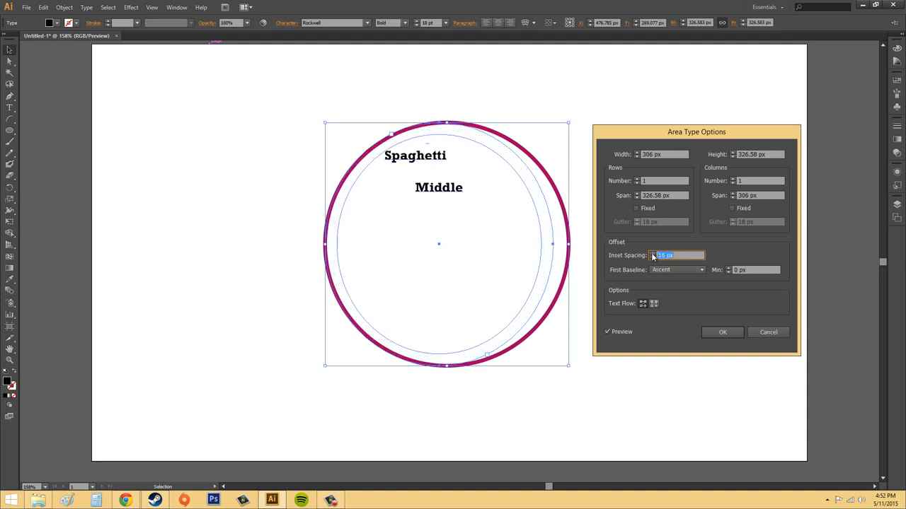
click(652, 253)
click(651, 253)
click(652, 253)
click(651, 254)
click(652, 254)
click(652, 253)
click(651, 253)
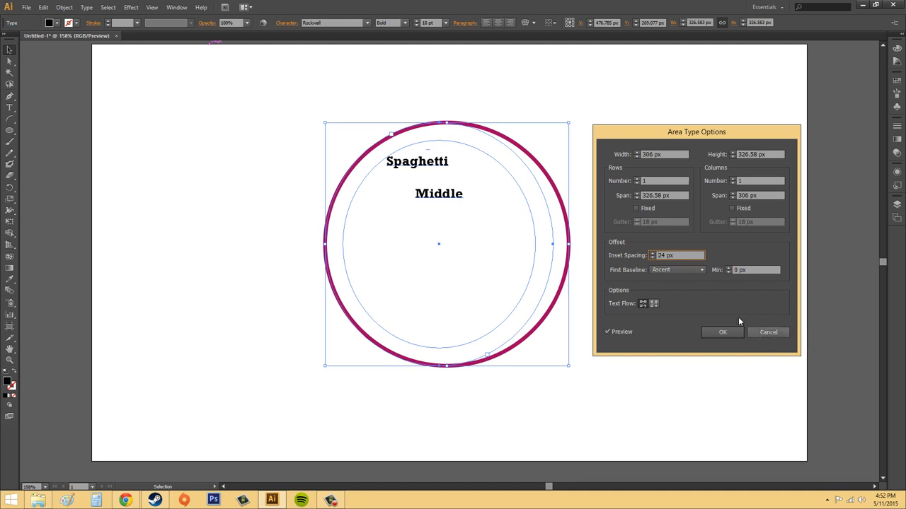
Step: Discard the Area Type Options changes and deselect the type circle
click(778, 334)
click(769, 334)
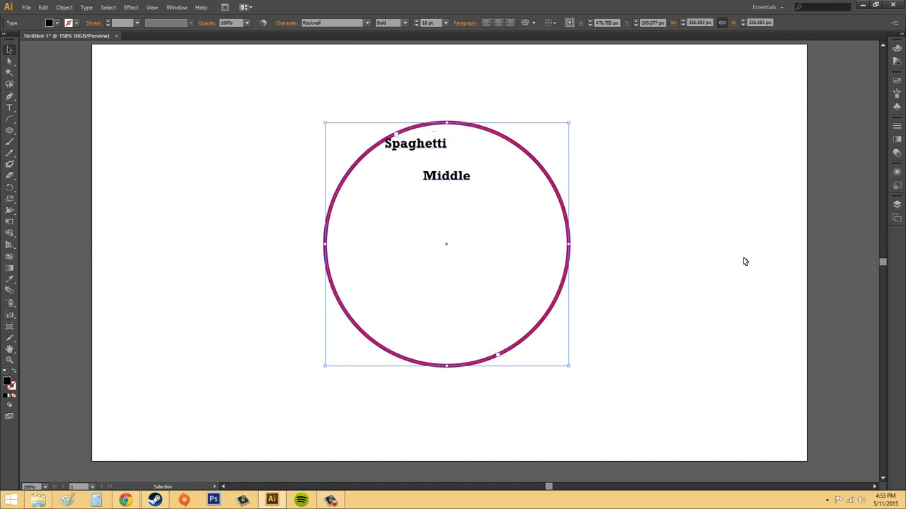
click(179, 87)
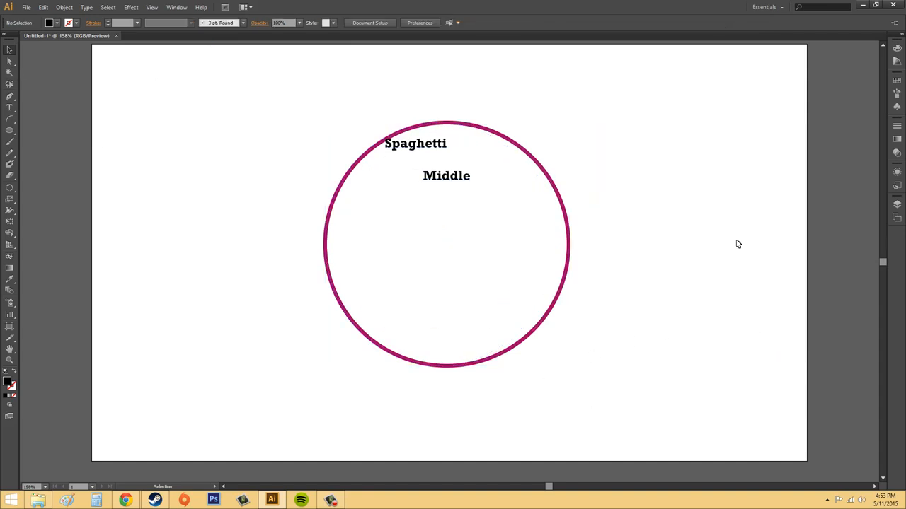